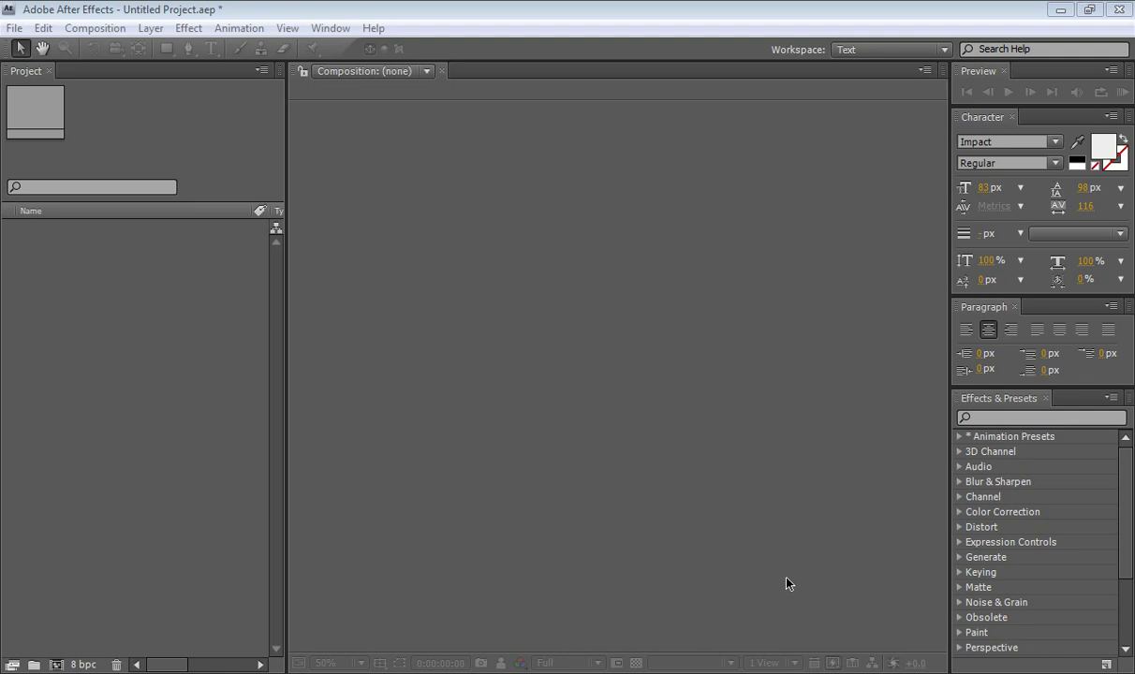
Step: Import streetExport.vpe as a Vanishing Point file and open its streetExport.vpe composition
click(697, 504)
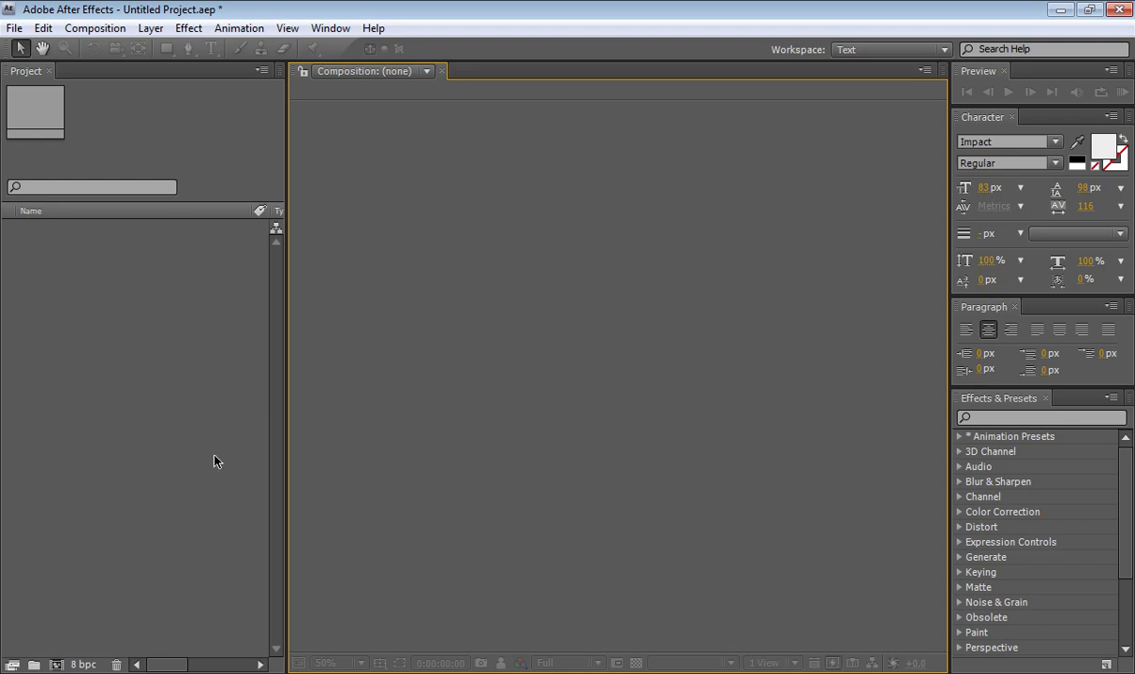
click(201, 516)
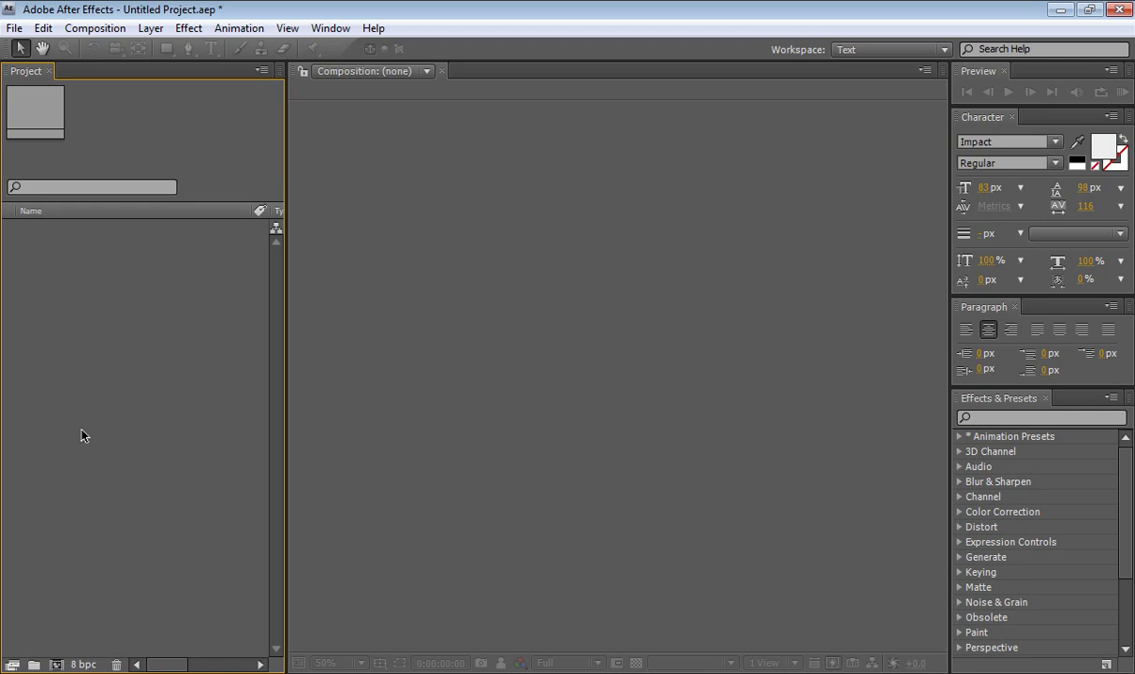
click(15, 28)
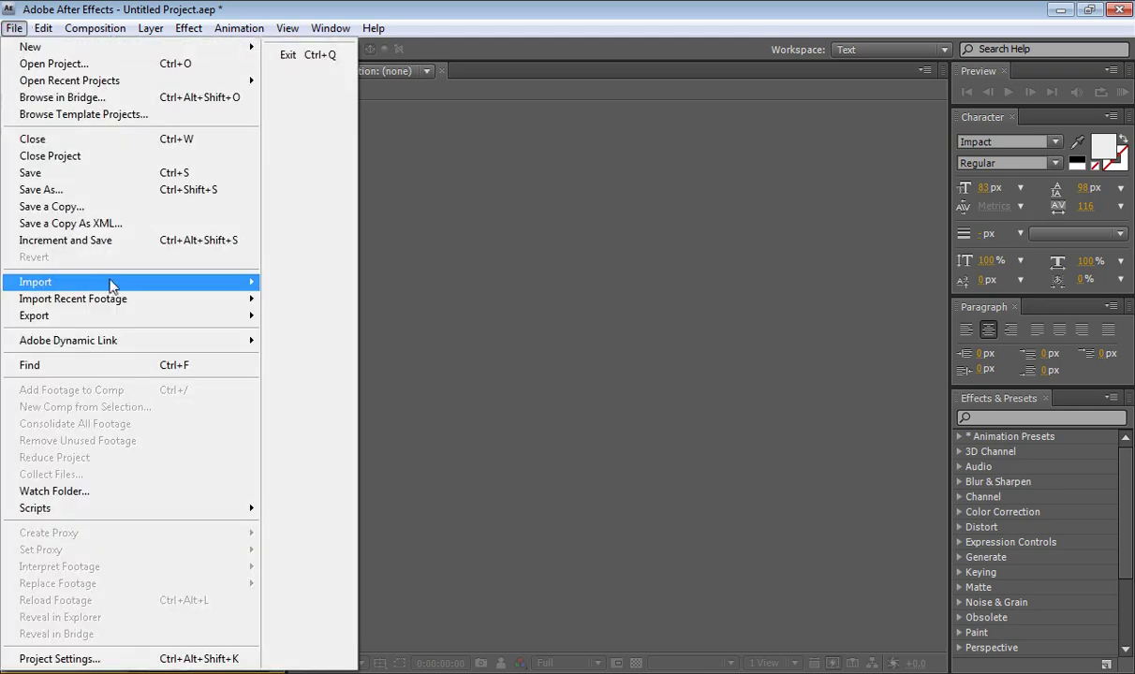
mouse_move(131, 282)
click(422, 383)
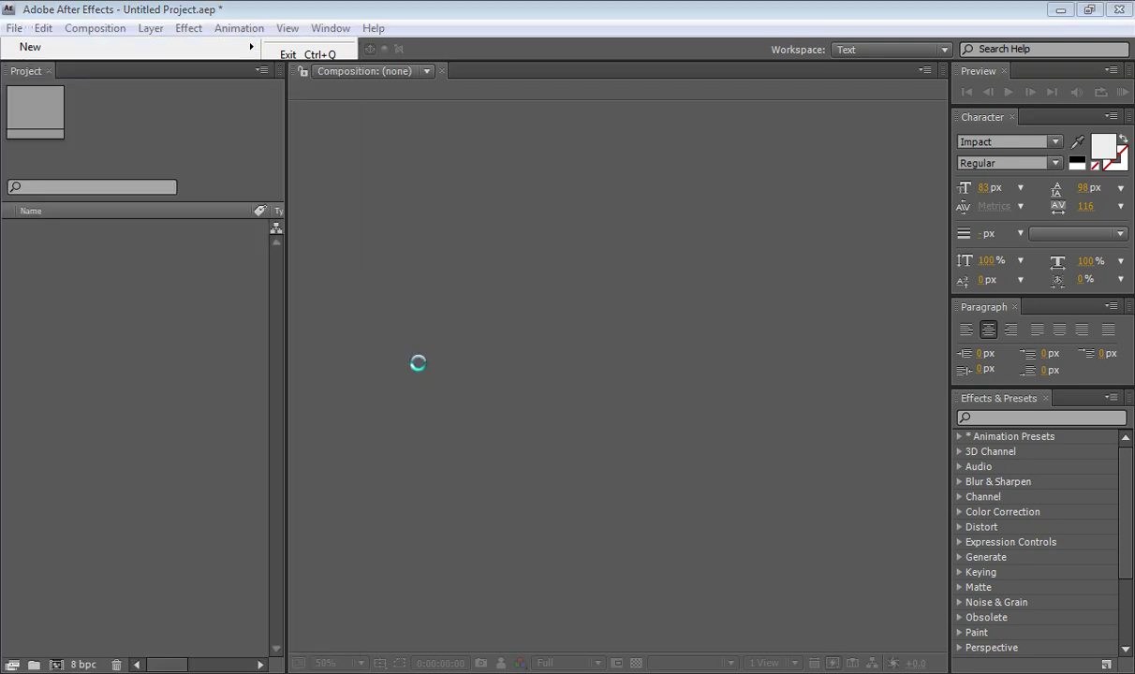
scroll(554, 346, down, 2)
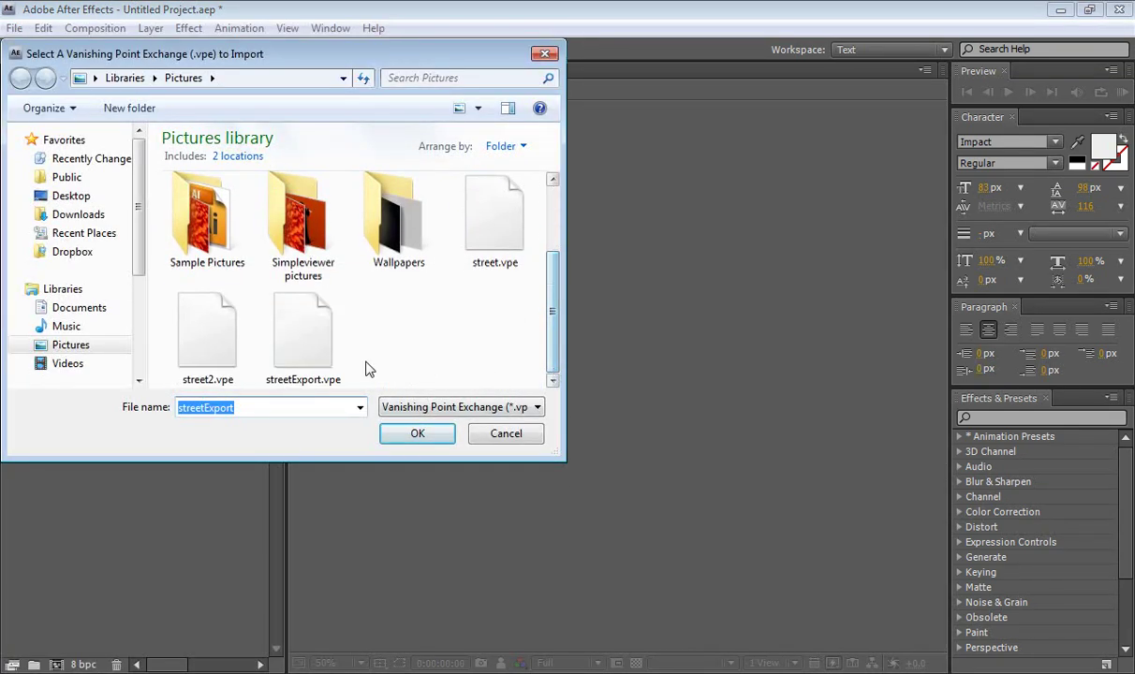
click(303, 334)
click(412, 435)
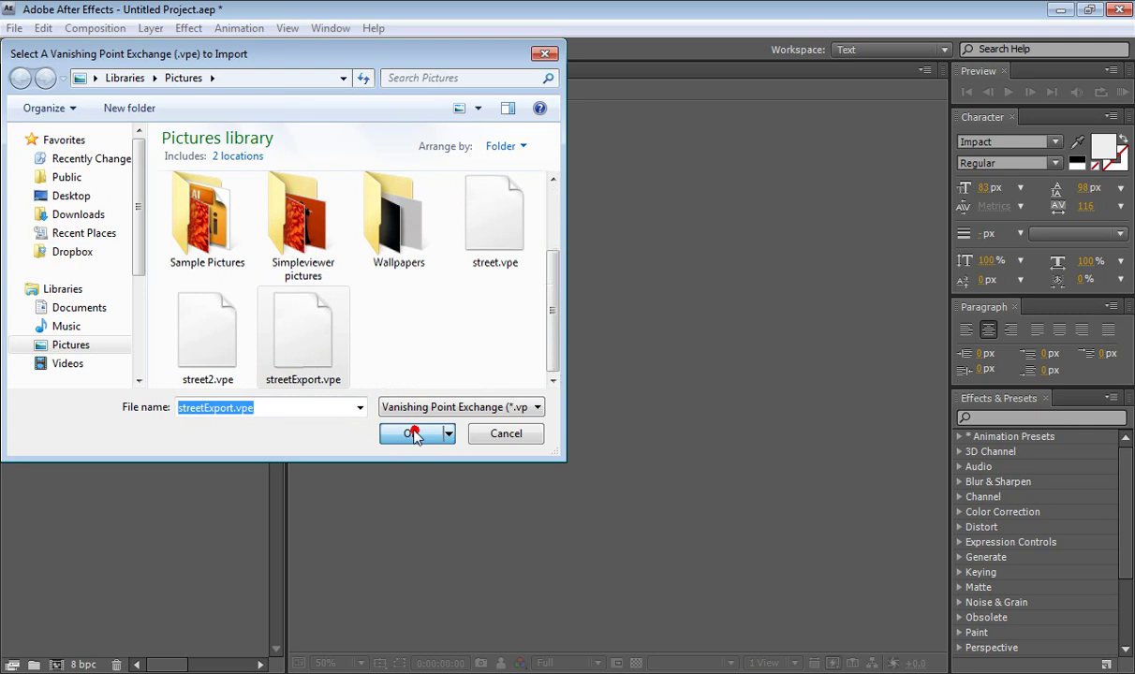
double_click(73, 347)
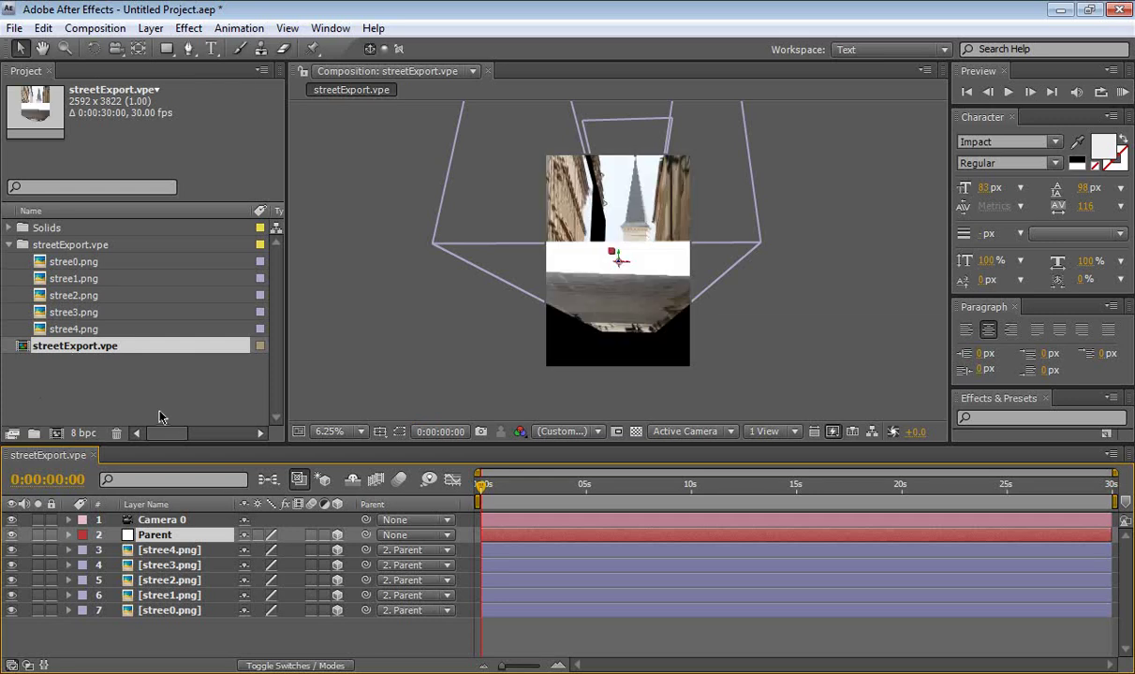
click(8, 229)
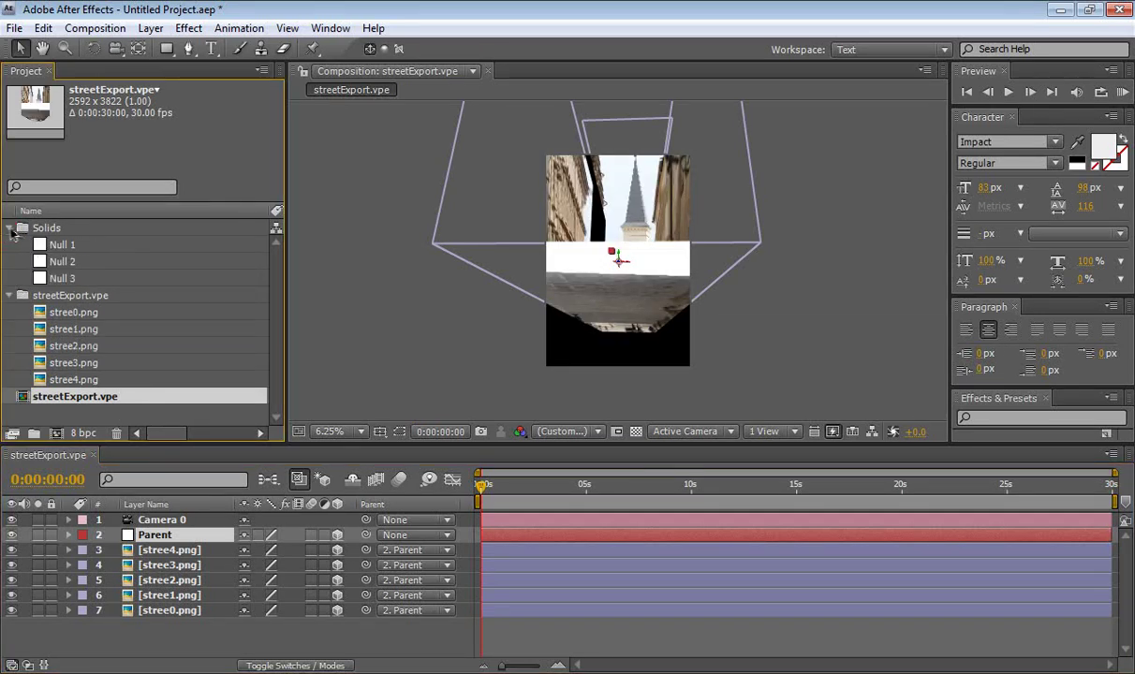
click(11, 229)
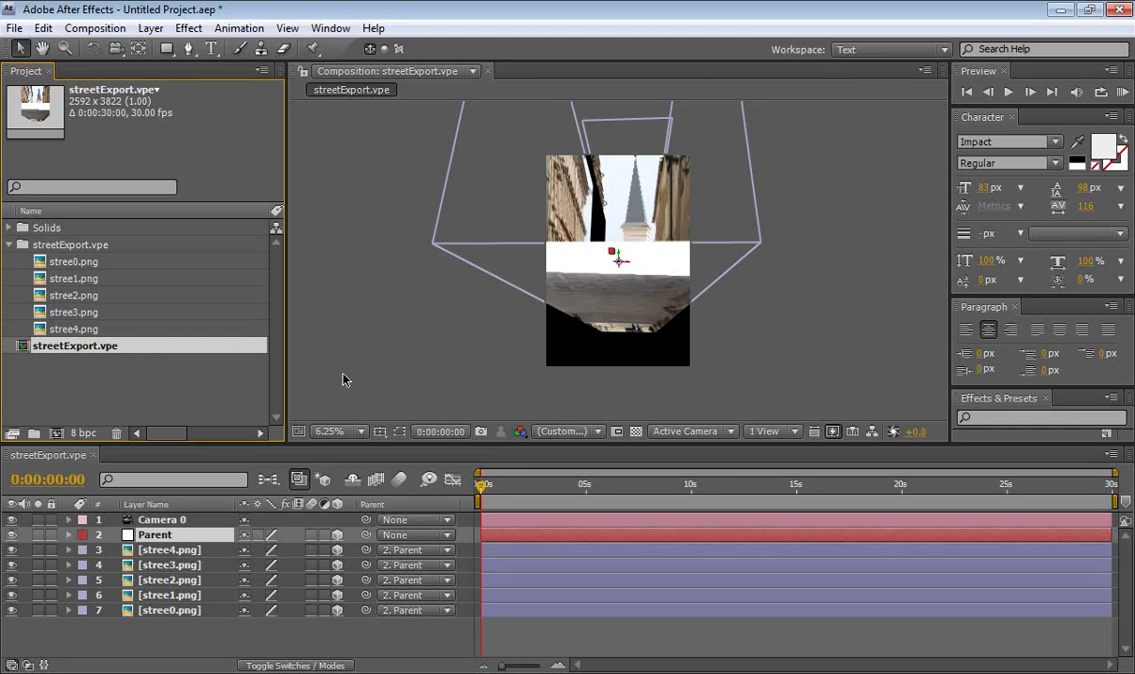
Step: Pan the view, then tilt the Parent layer so the street stands upright
key(h)
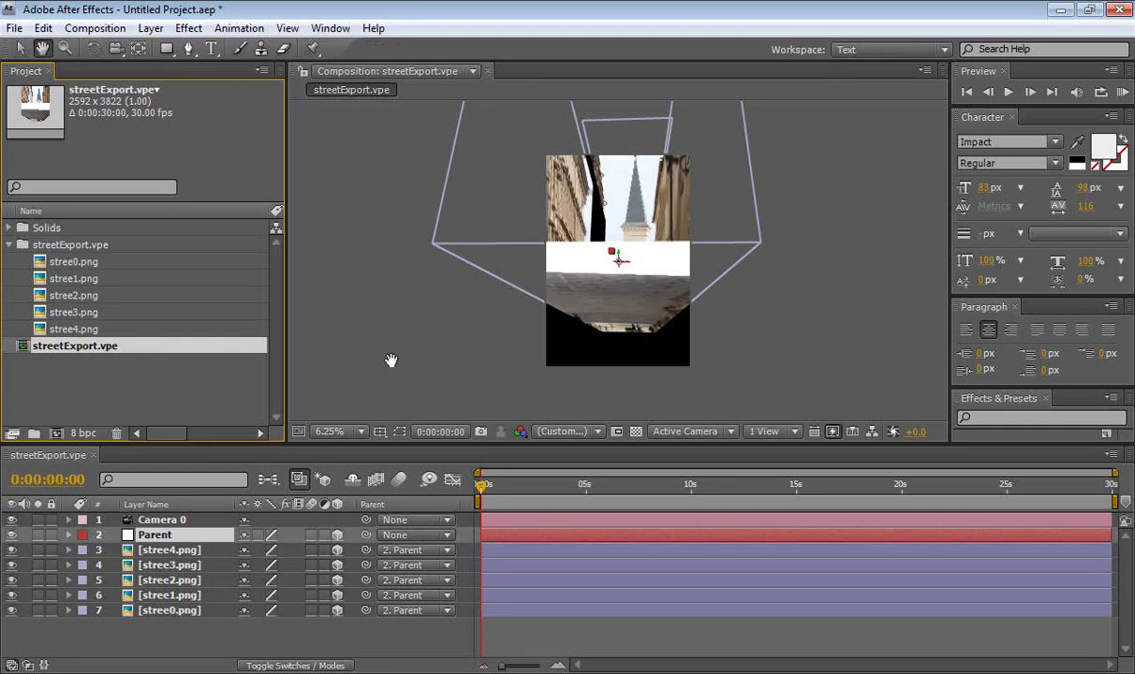
drag(392, 359, 377, 380)
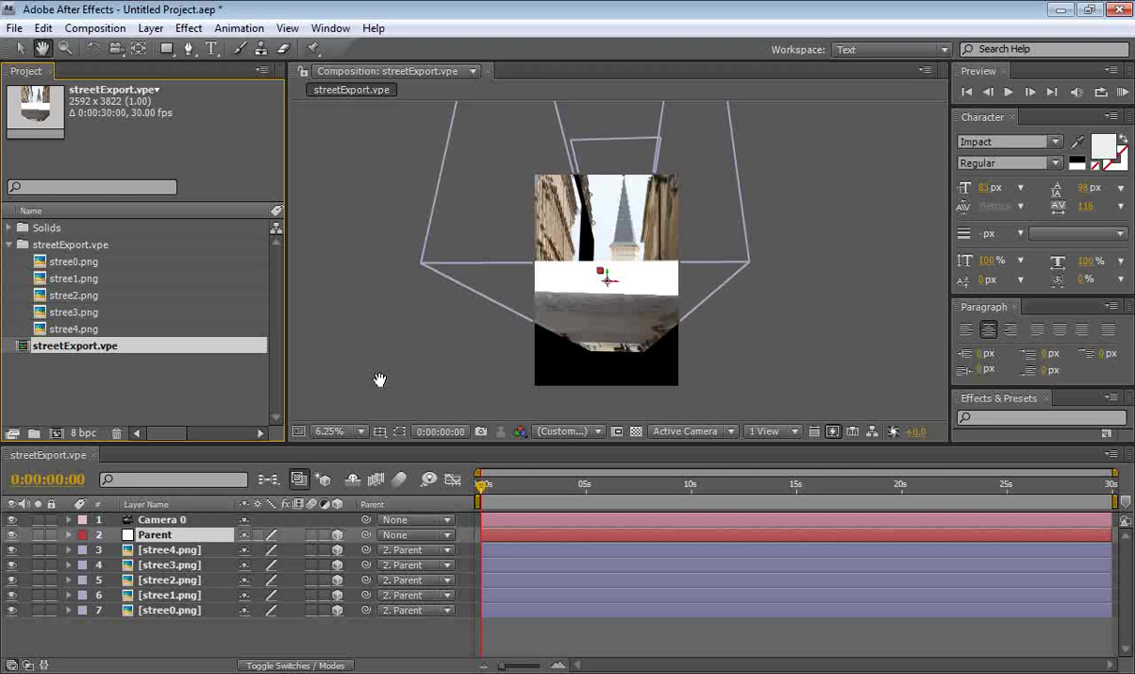
key(v)
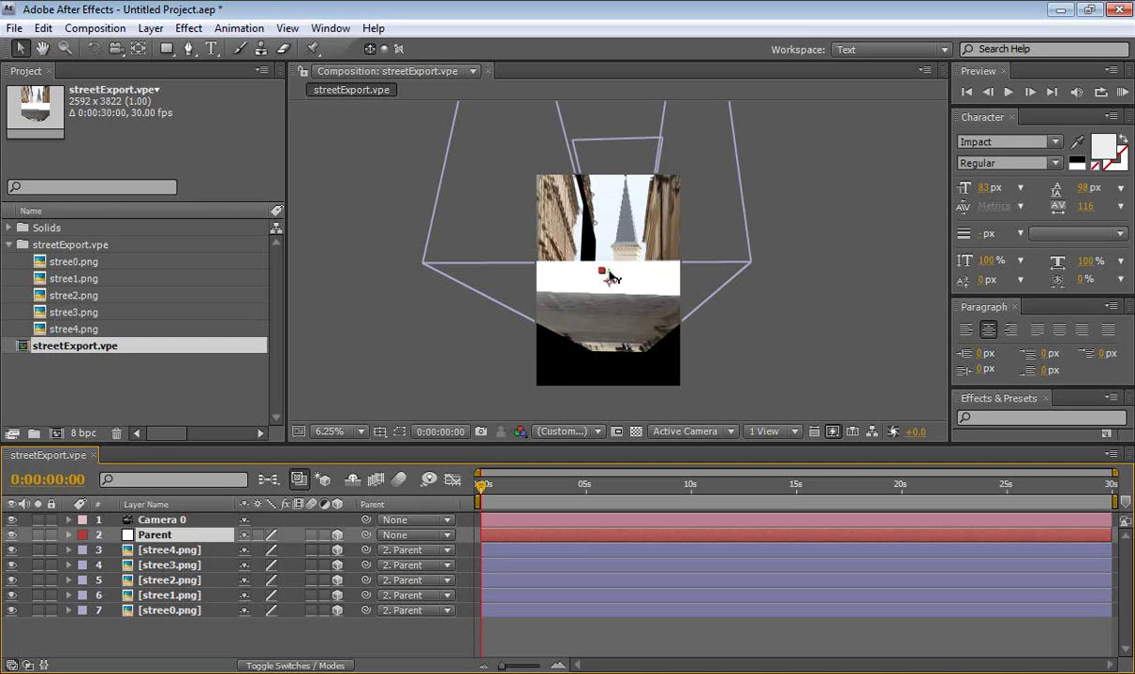
drag(608, 266, 615, 384)
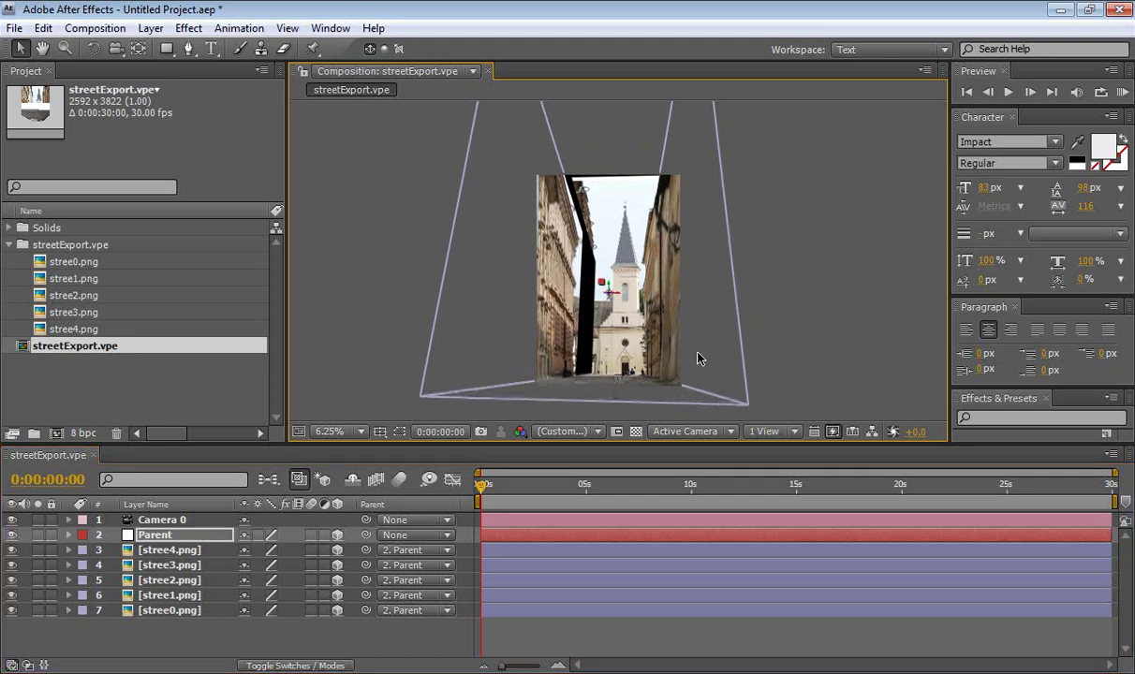
Step: Zoom the composition view to 12.5% and pan up to frame the church
key(period)
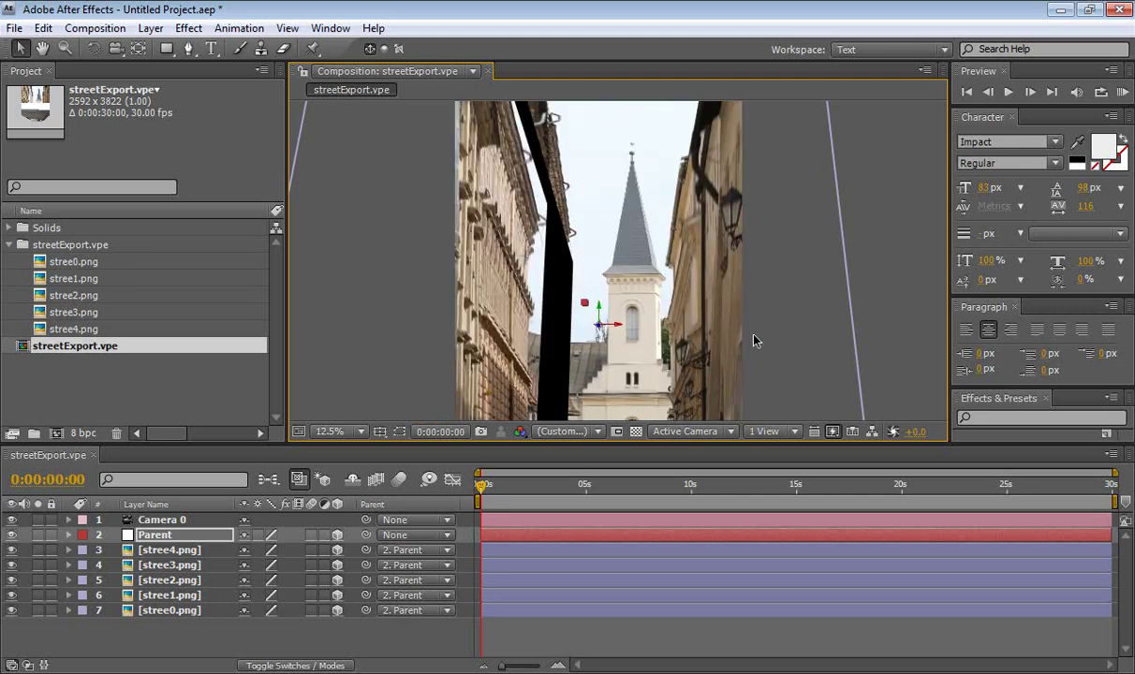
key(h)
drag(873, 329, 863, 223)
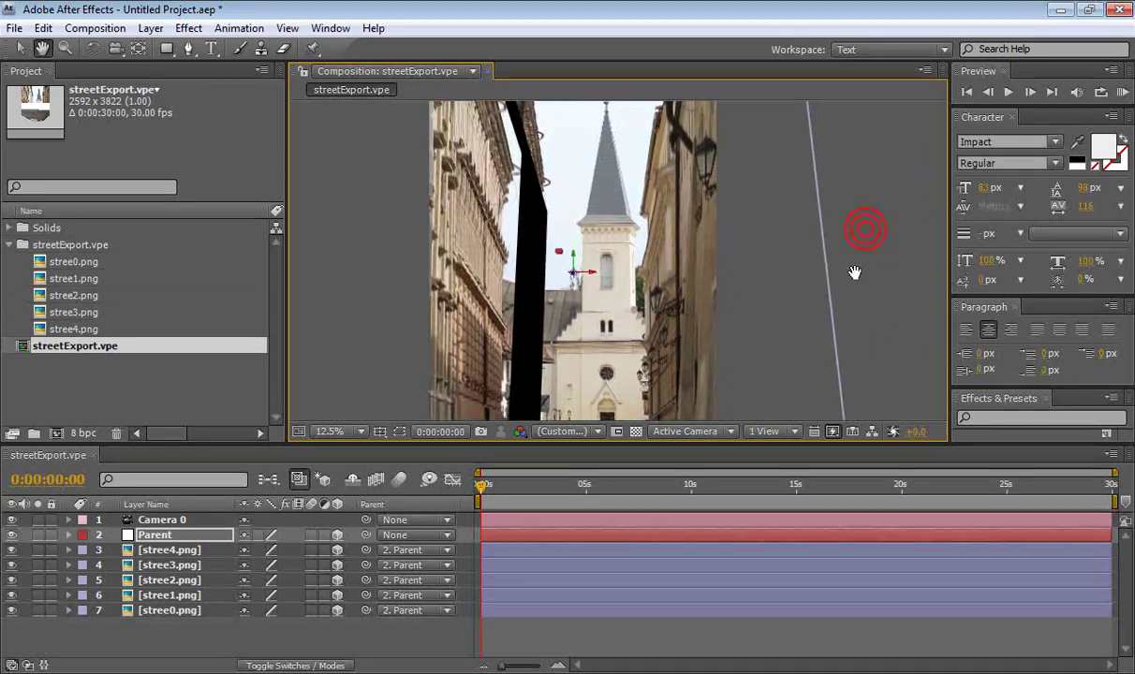
key(v)
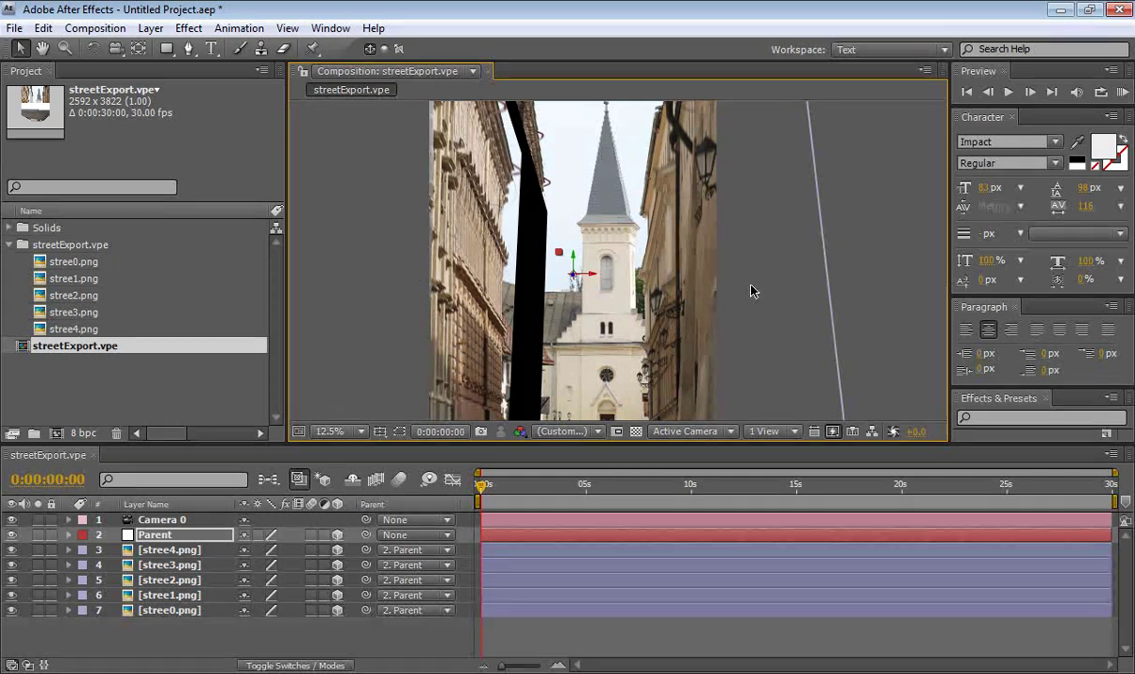
Step: Drag the stree0.png plane into alignment with the street, then deselect it
click(494, 274)
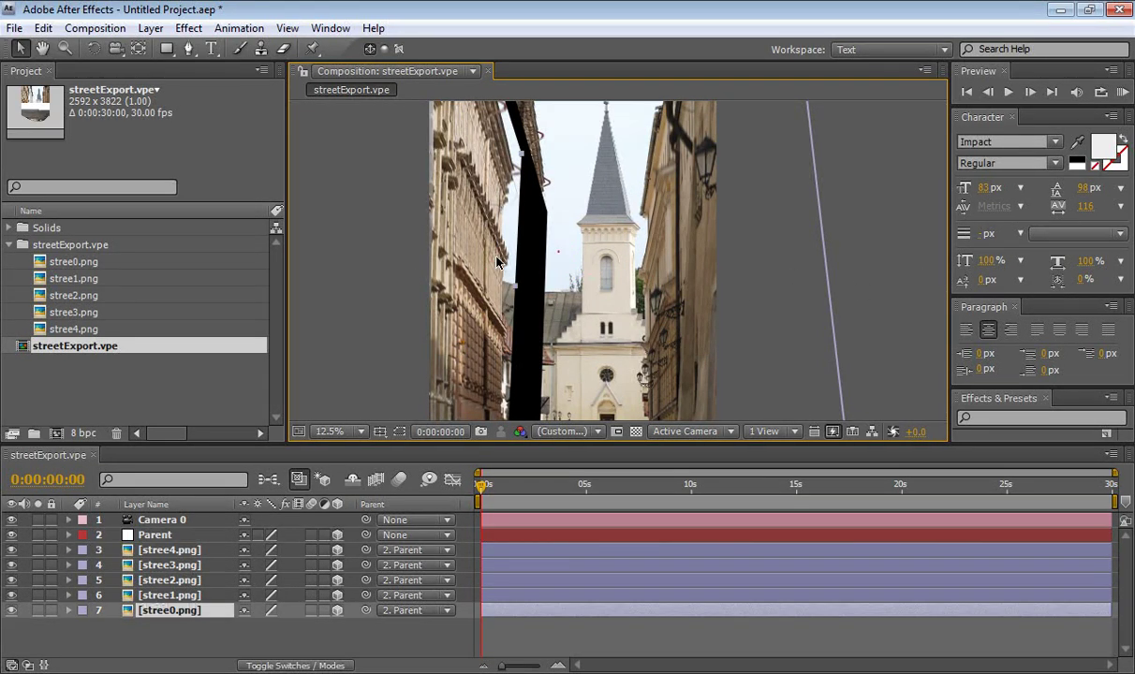
drag(479, 286, 524, 322)
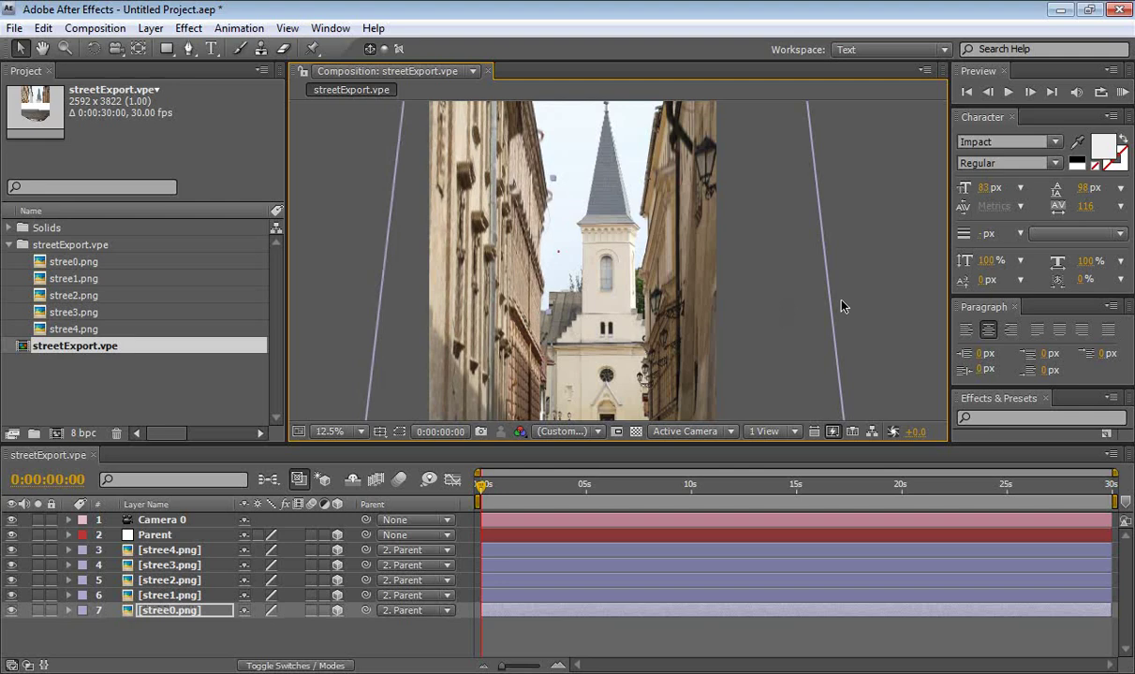
click(880, 287)
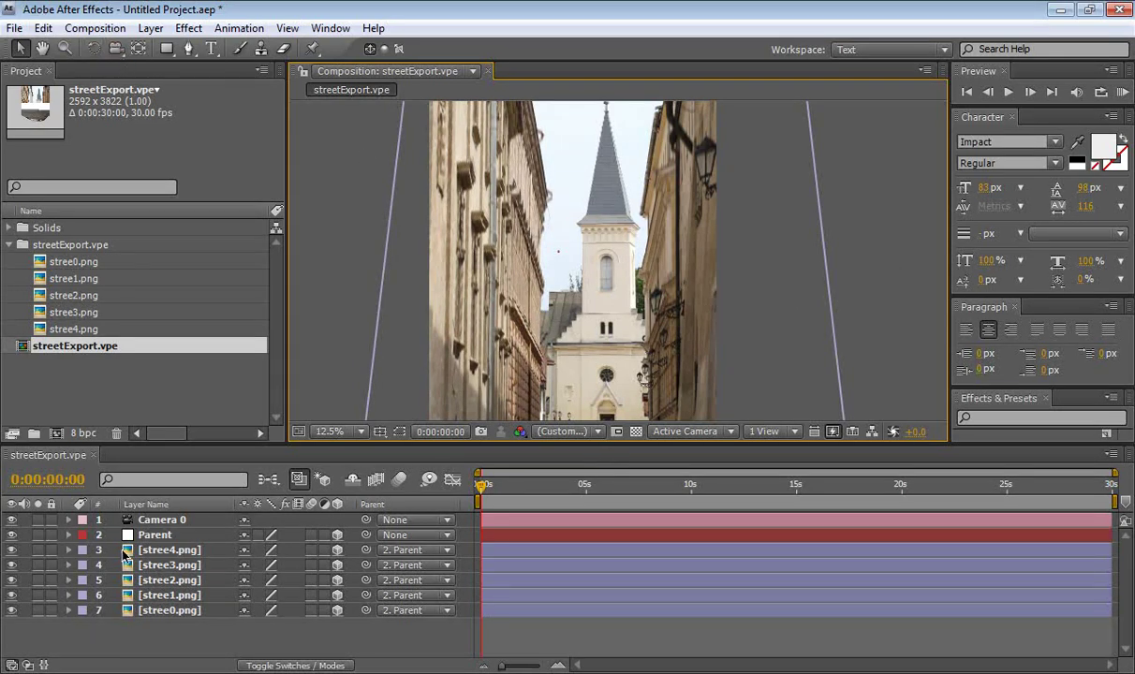
Step: Maximize the composition view and dolly Camera 0 in toward the street with Track Z
click(159, 520)
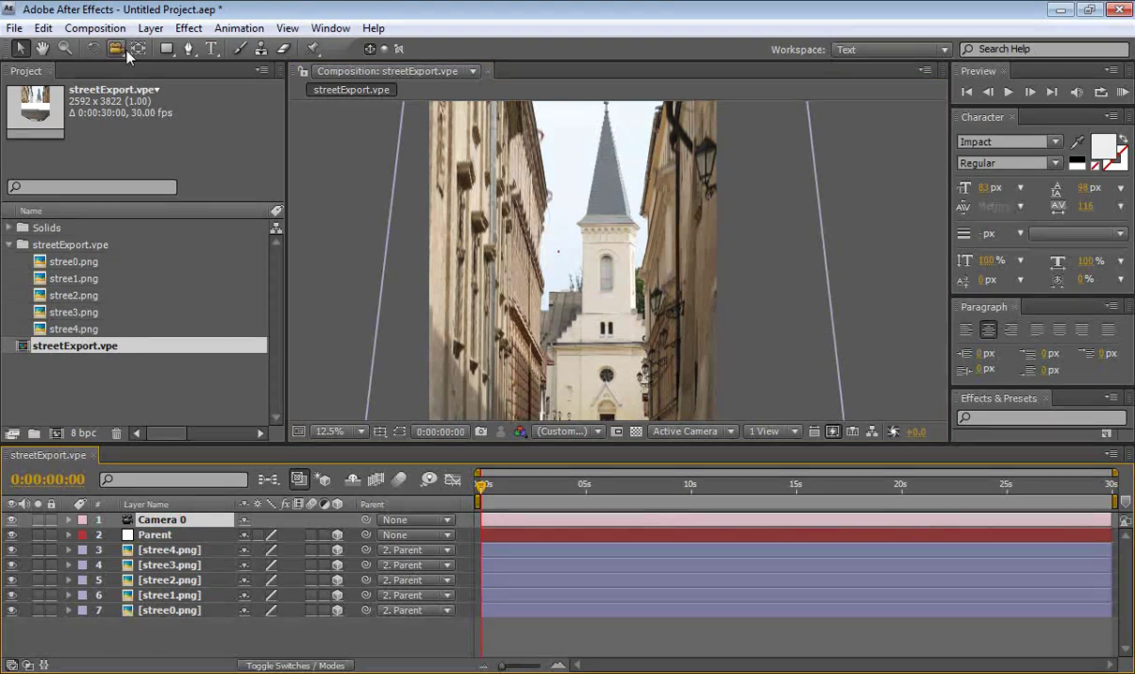
drag(117, 50, 153, 103)
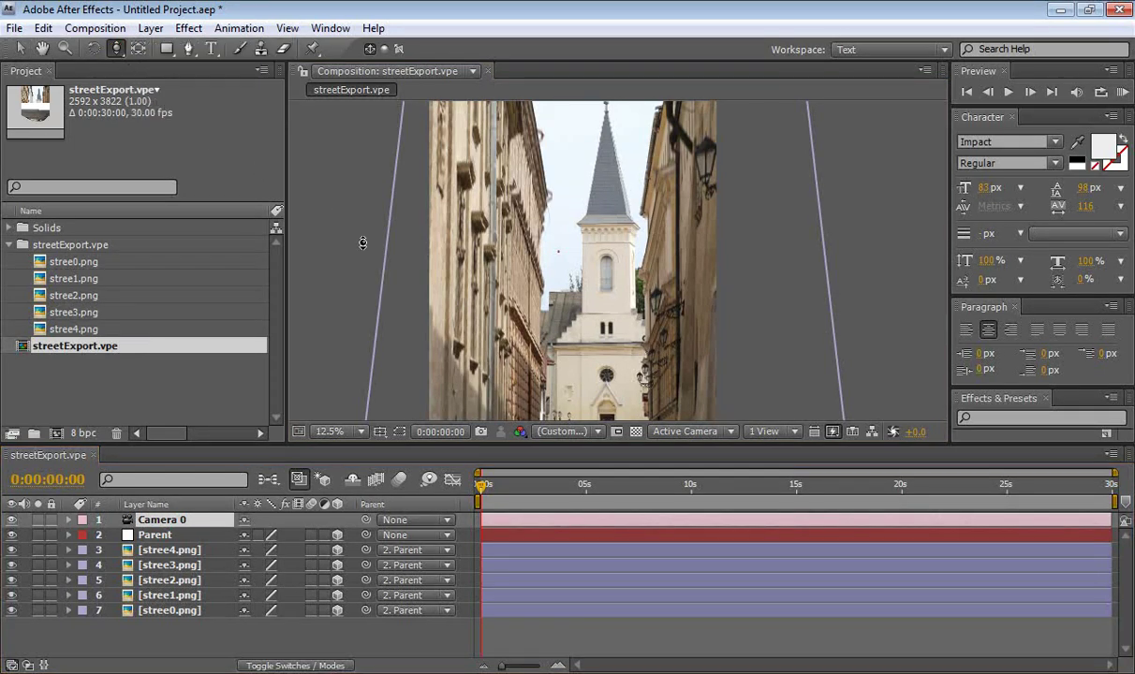
key(grave)
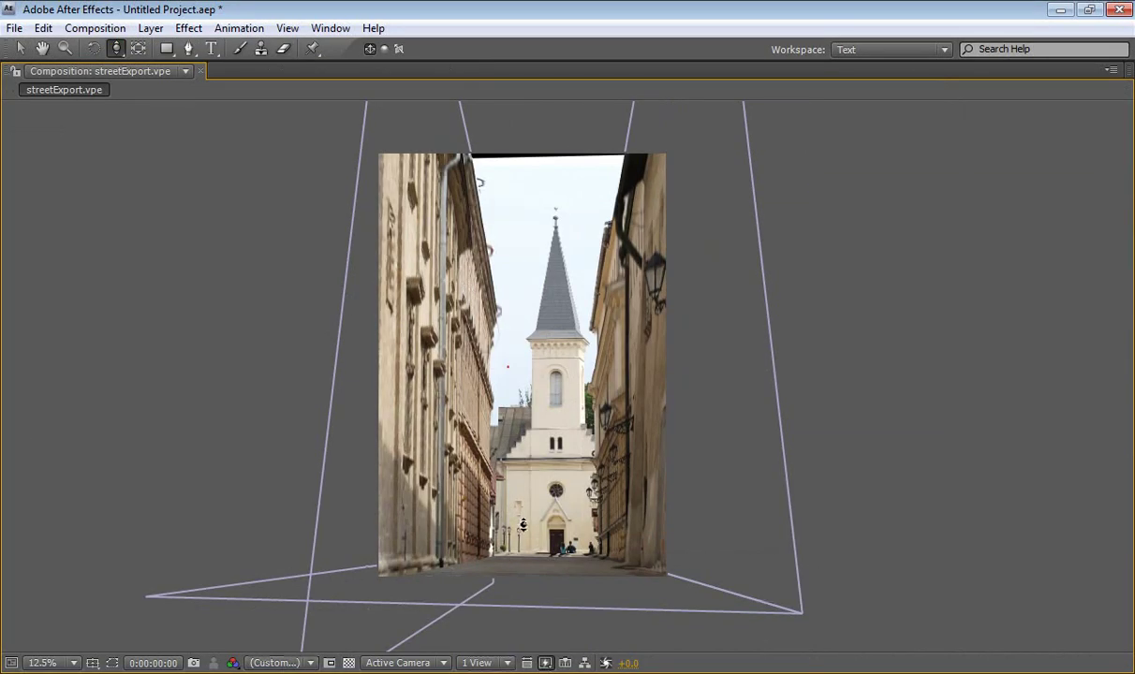
drag(522, 525, 523, 325)
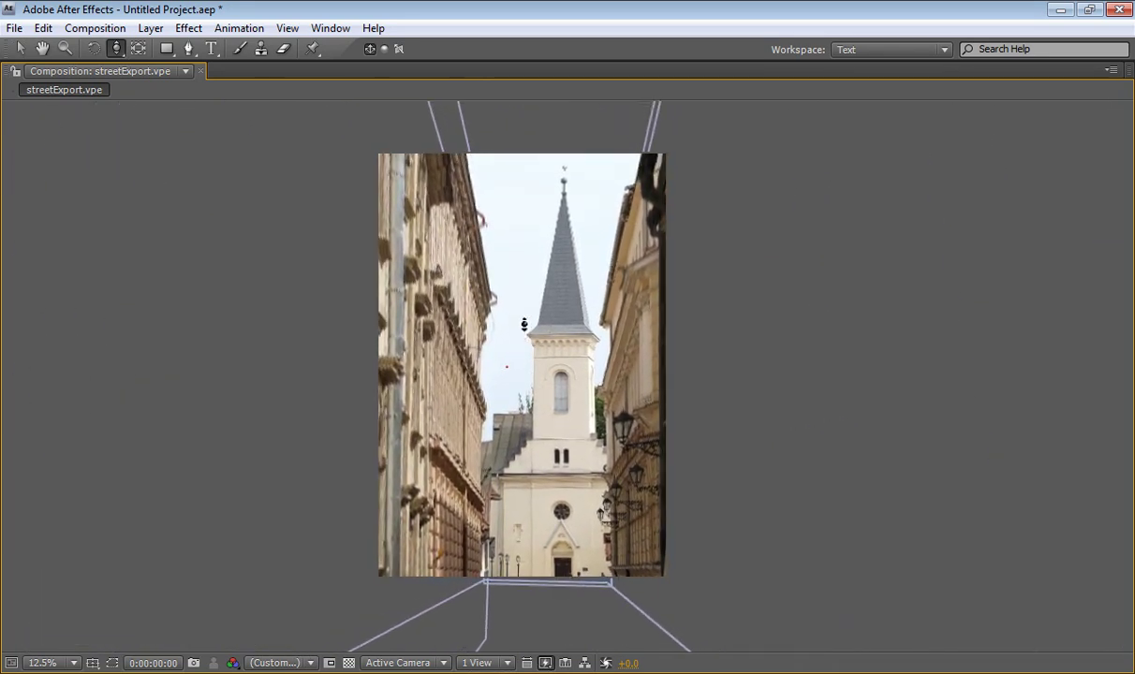
Step: Orbit Camera 0 slightly around the street scene
key(c)
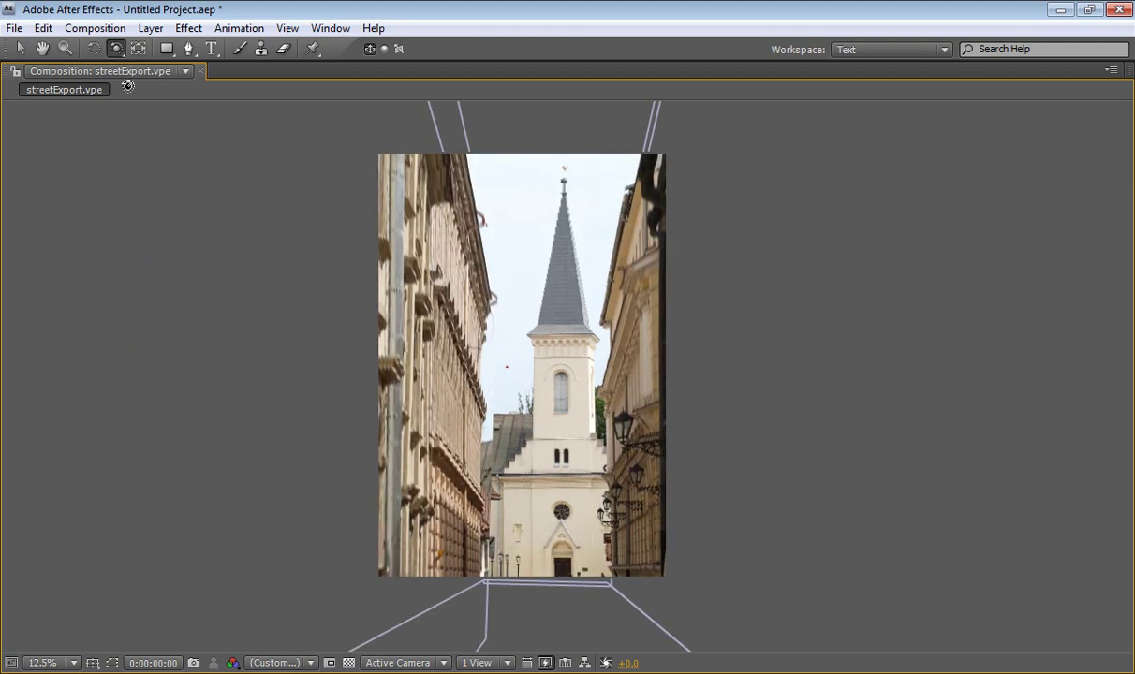
mouse_move(479, 397)
mouse_down()
mouse_move(506, 392)
mouse_move(509, 337)
mouse_move(503, 298)
mouse_move(468, 274)
mouse_move(499, 274)
mouse_move(493, 334)
mouse_move(466, 354)
mouse_move(392, 331)
mouse_move(424, 357)
mouse_move(471, 360)
mouse_move(496, 383)
mouse_up()
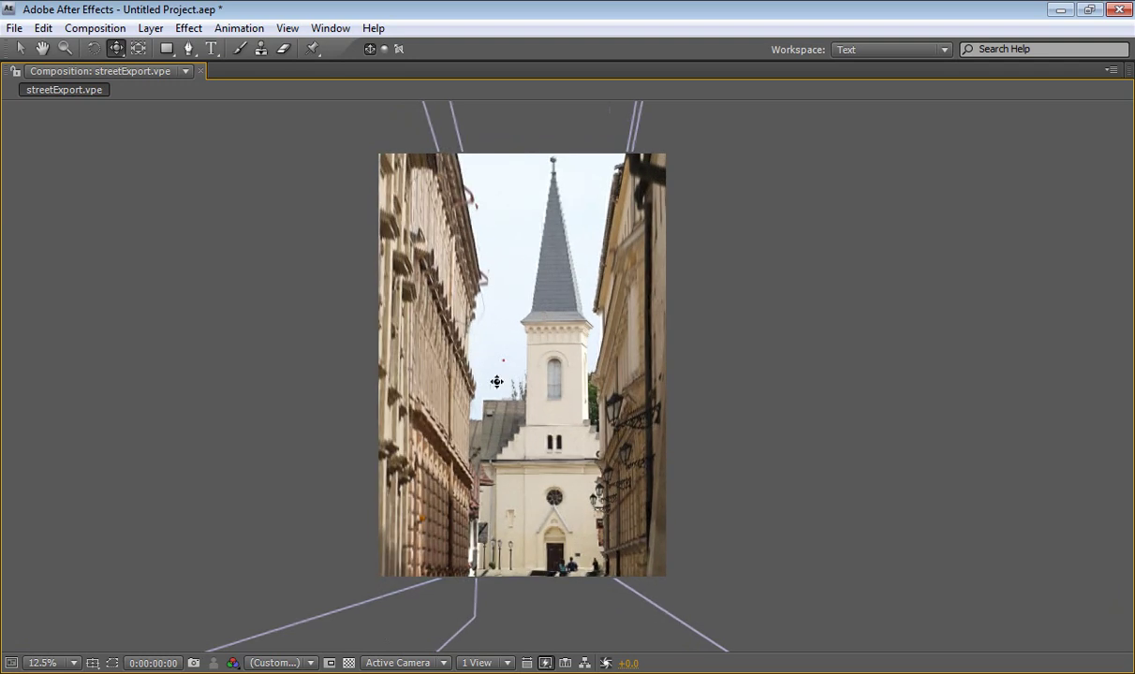
drag(520, 431, 445, 330)
Step: Shift the street plane to hide the black strip, then move the camera view downward
key(v)
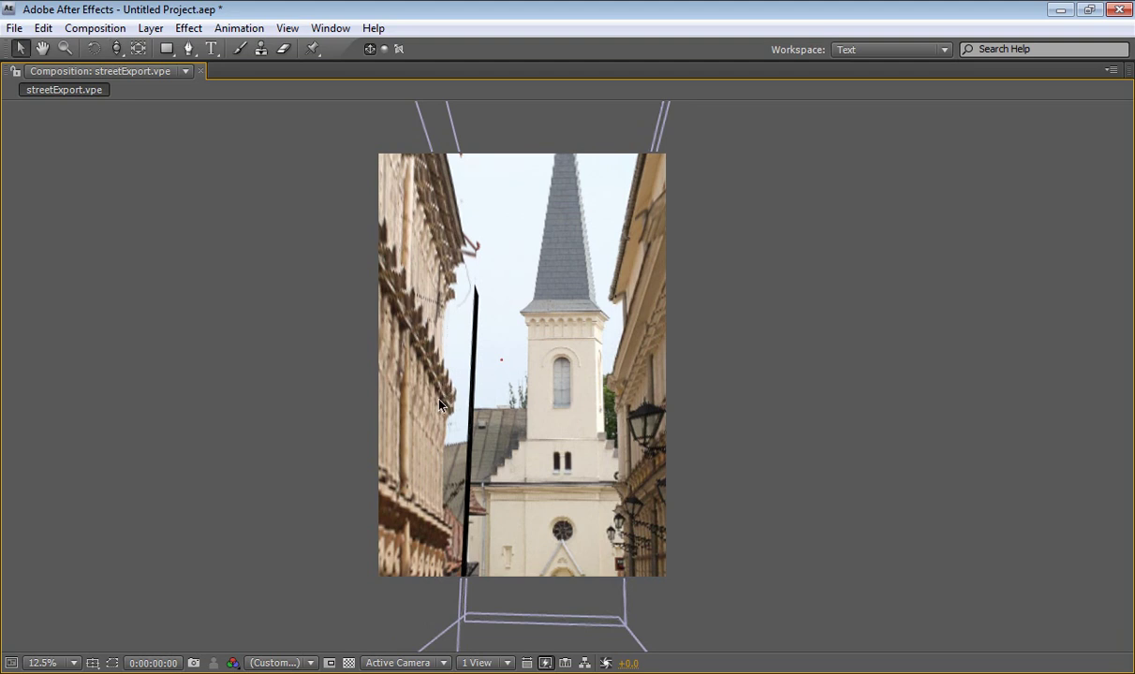
mouse_move(414, 377)
mouse_down()
mouse_move(431, 410)
mouse_move(433, 360)
mouse_up()
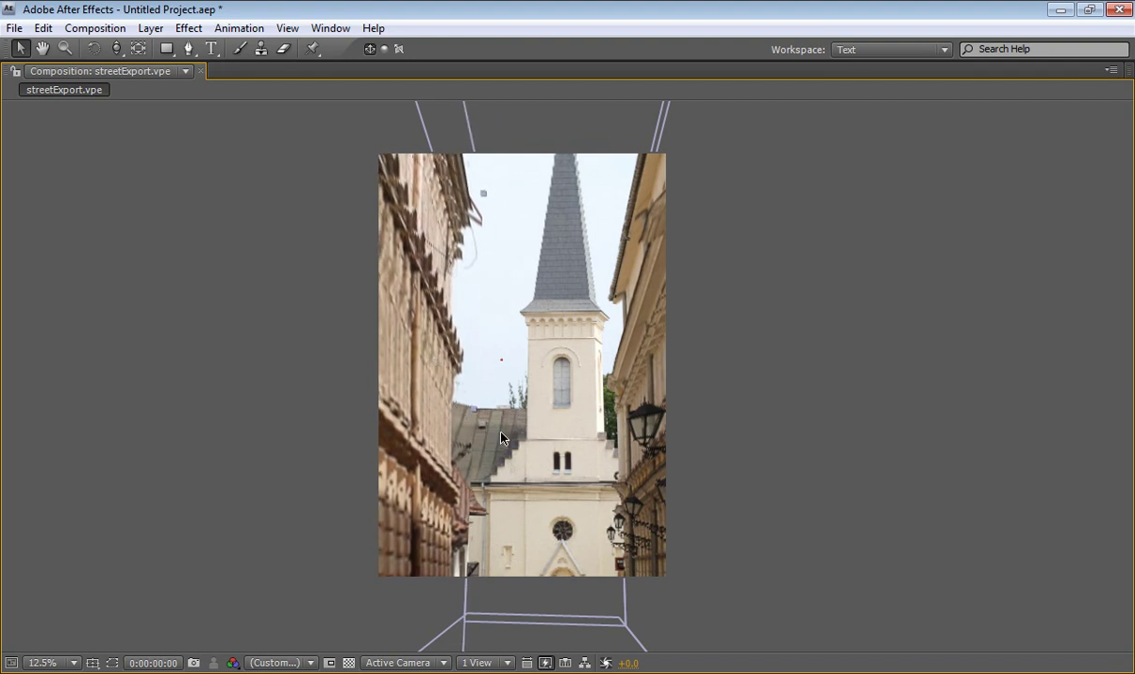
key(c)
drag(501, 438, 512, 390)
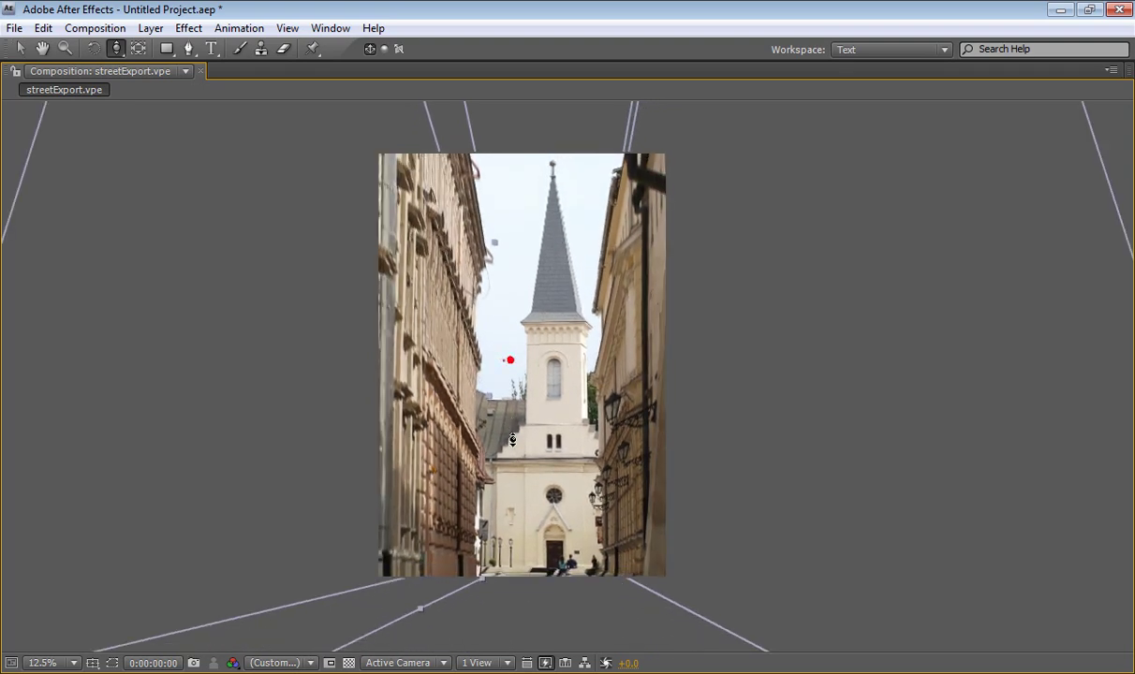
Step: Orbit and dolly Camera 0 back so it looks straight down the street at the church
drag(512, 439, 539, 319)
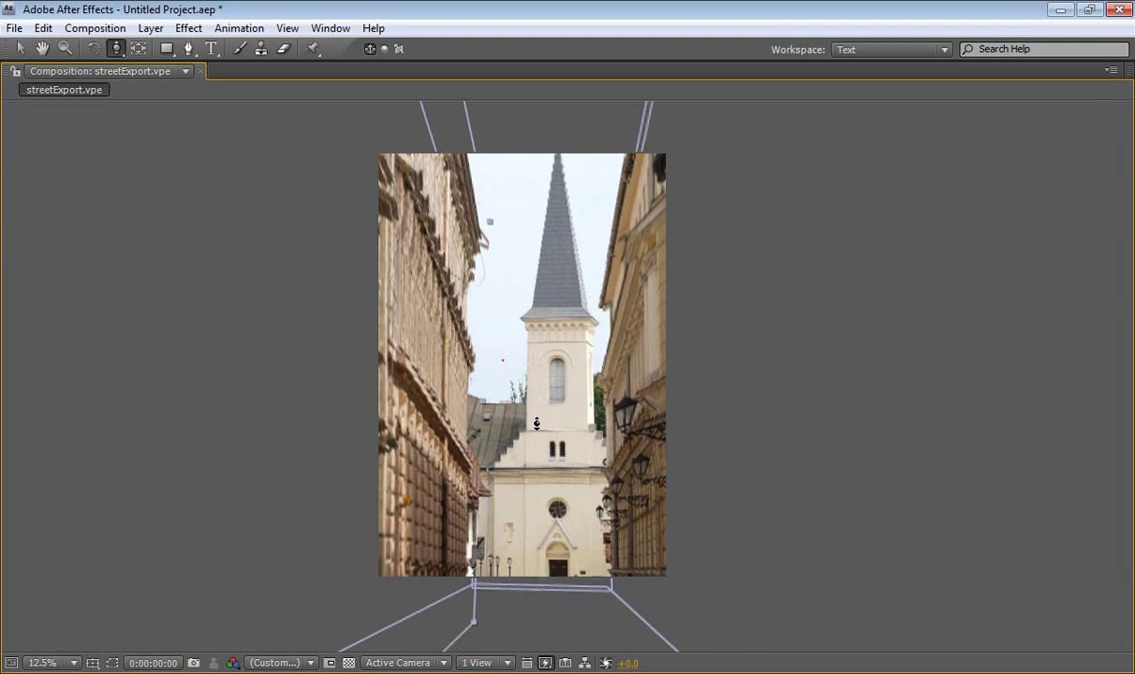
key(c)
key(c)
drag(535, 428, 557, 417)
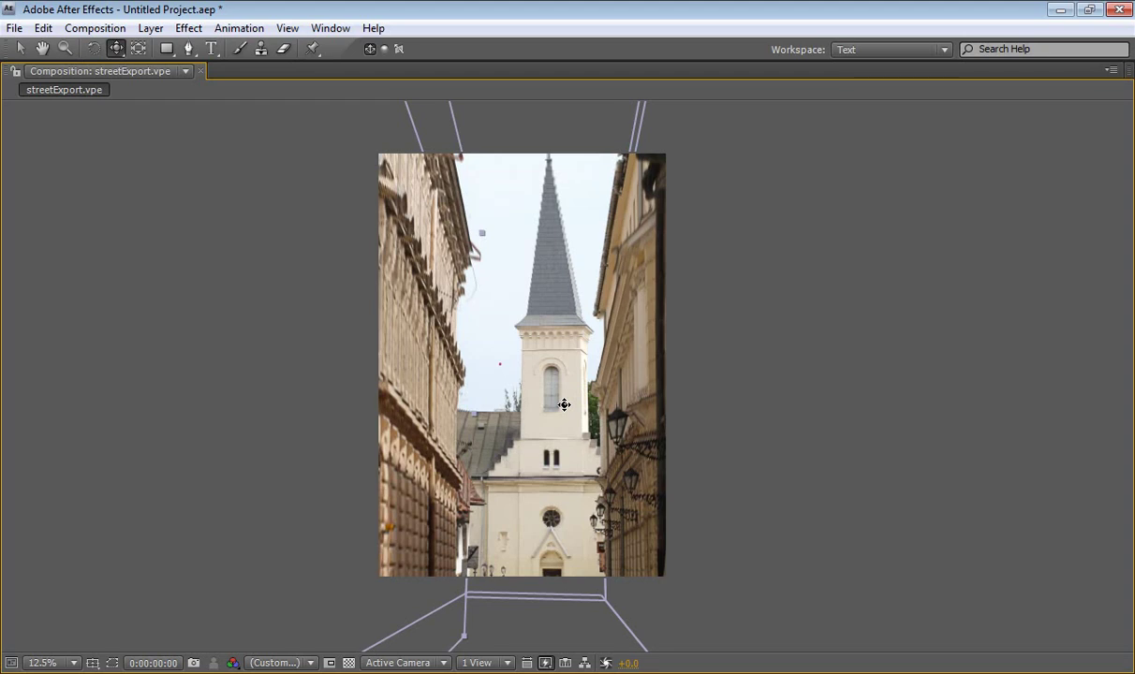
mouse_move(554, 462)
mouse_down()
mouse_move(571, 623)
mouse_move(552, 441)
mouse_up()
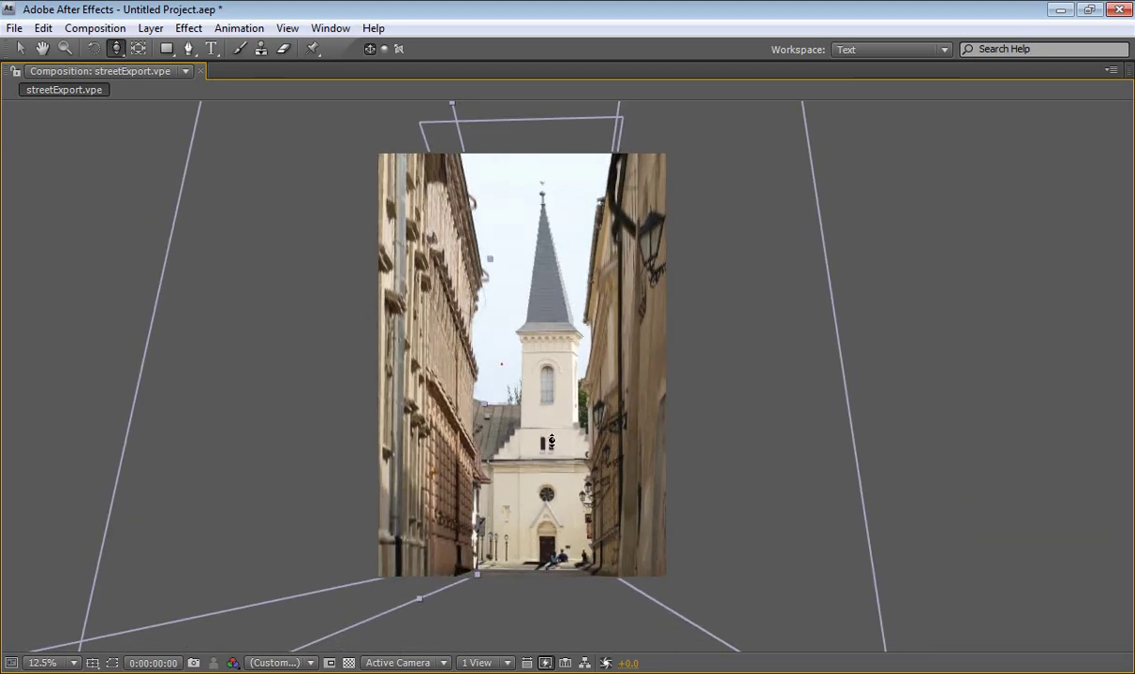
drag(539, 373, 548, 438)
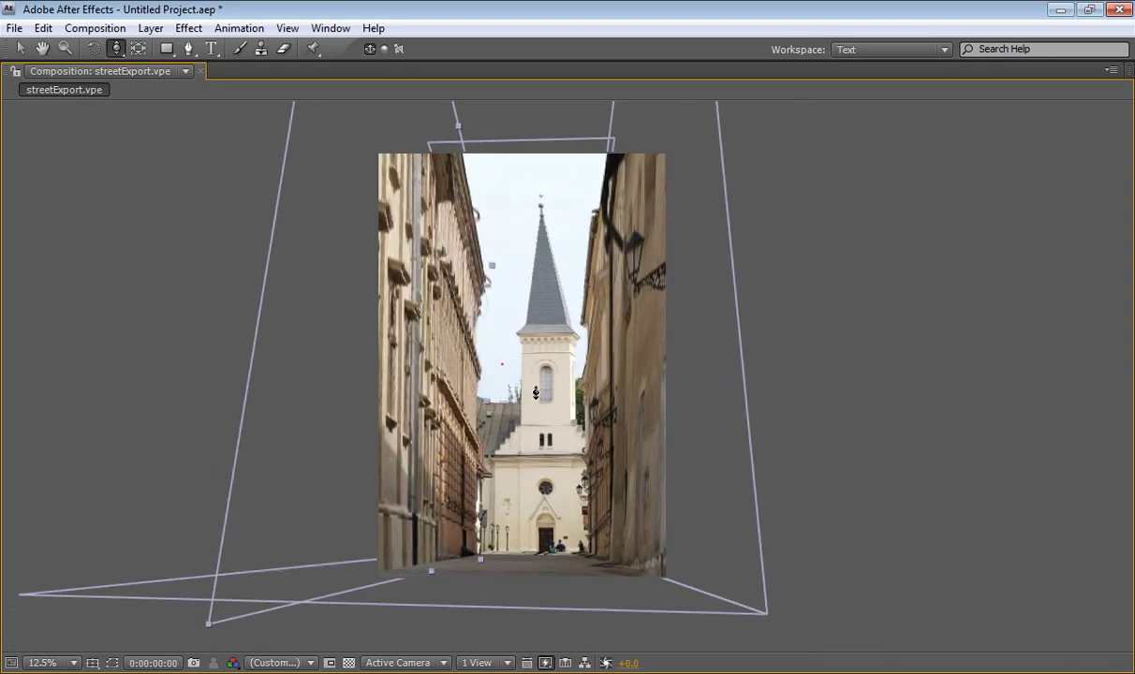